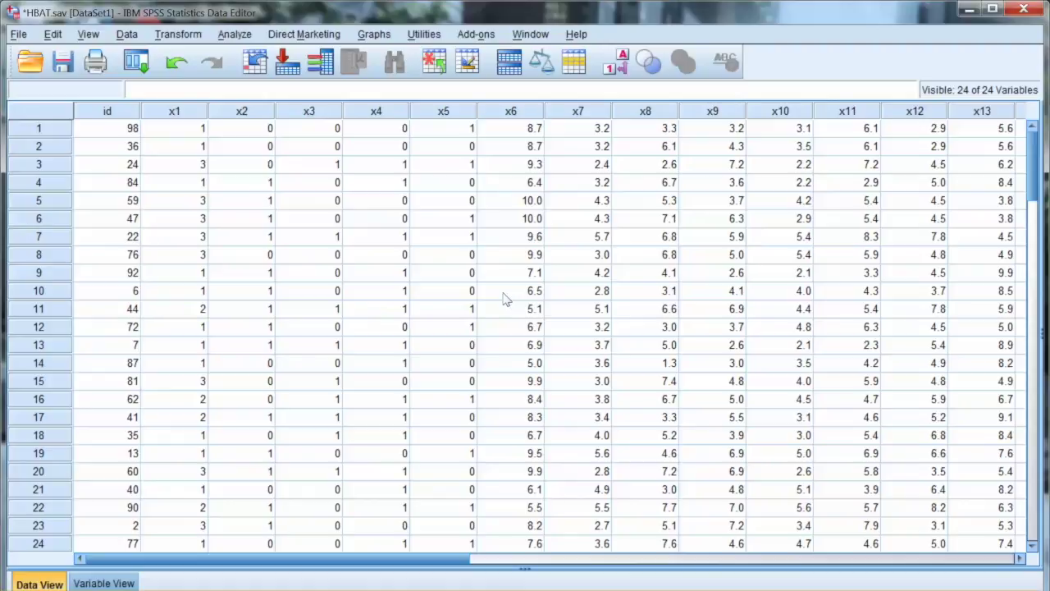
- Open Bivariate Correlations and move variables X6 through X18 into the Variables box
click(234, 33)
key(Down)
key(Down)
key(Down)
key(Down)
key(Down)
key(Down)
key(Down)
key(Down)
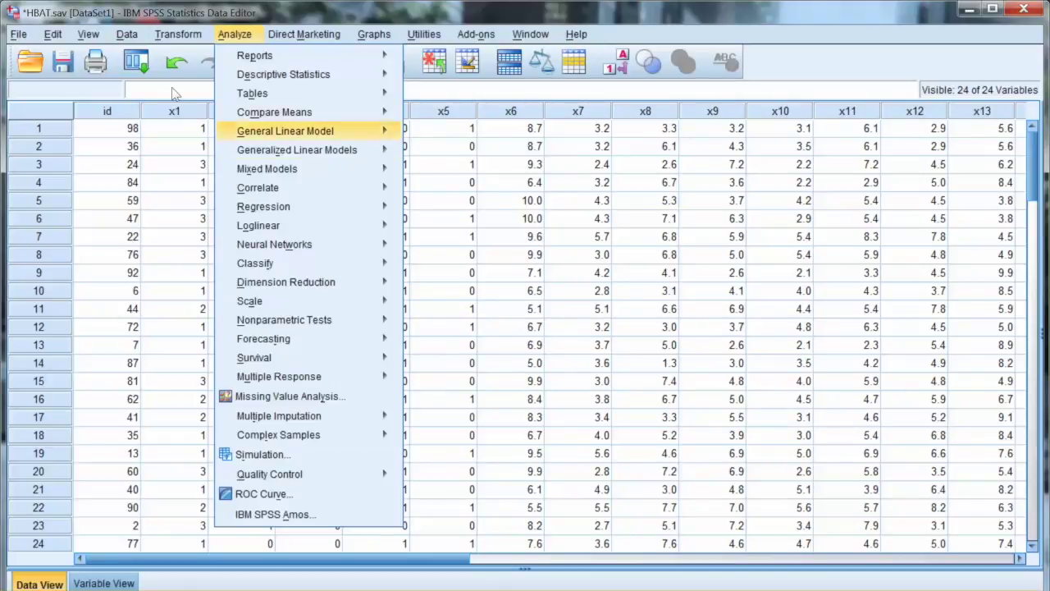
key(Right)
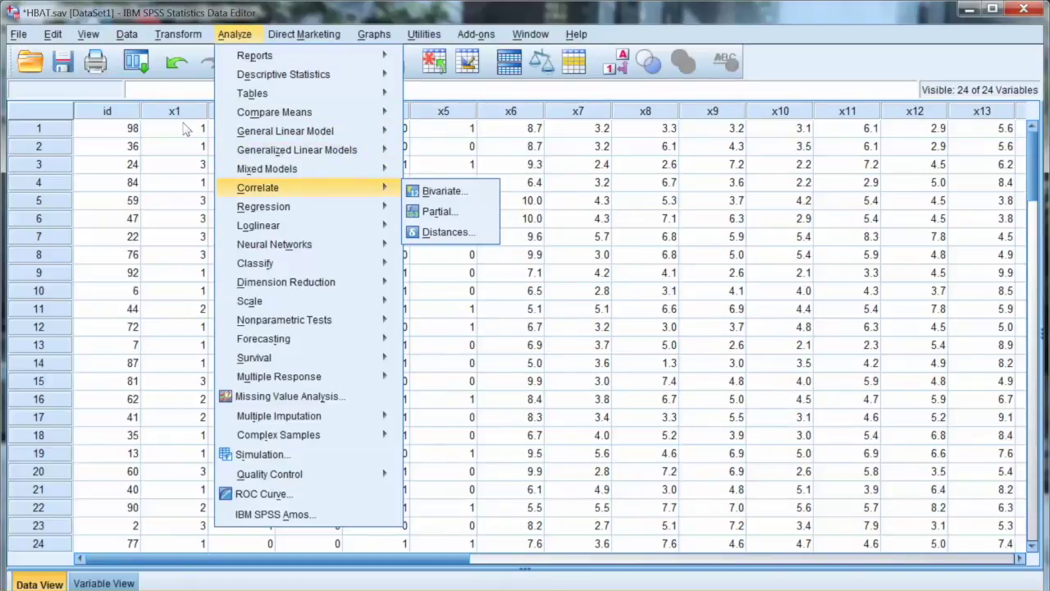
click(436, 191)
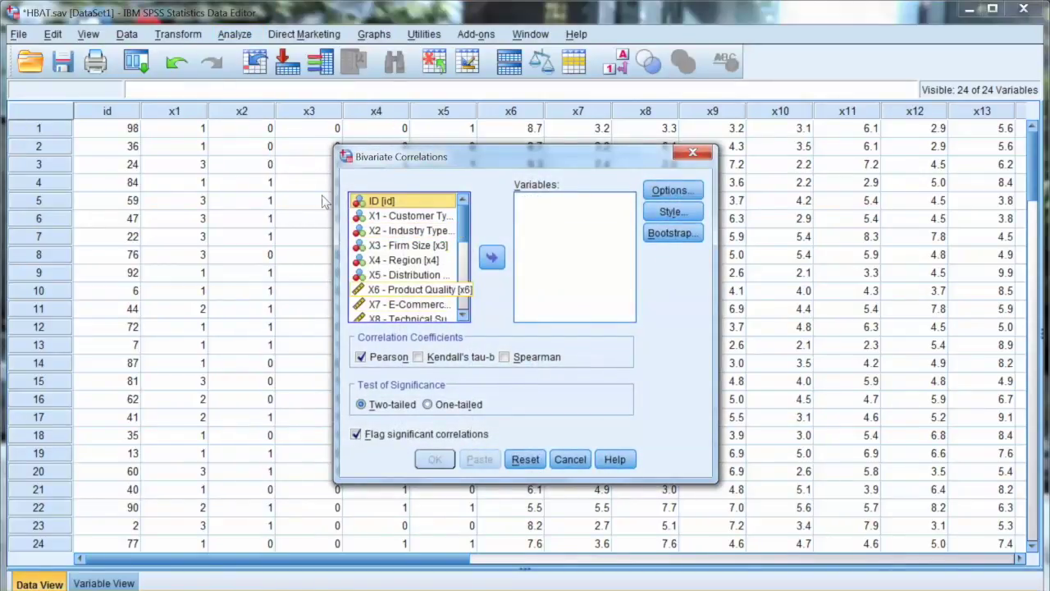
key(Down)
key(Down)
key(Down)
key(Down)
key(Down)
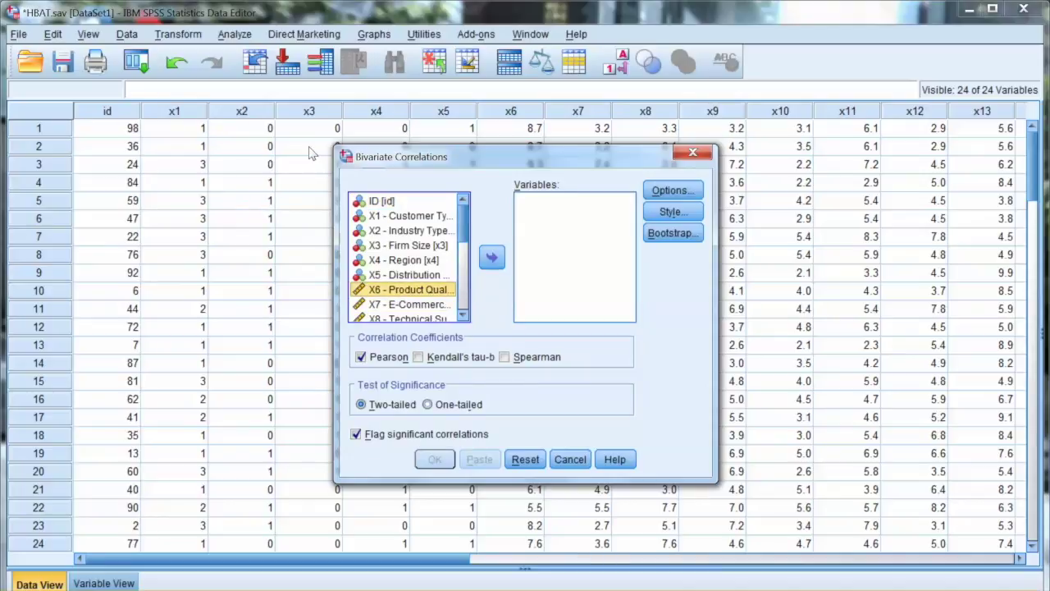
scroll(310, 153, down, 4)
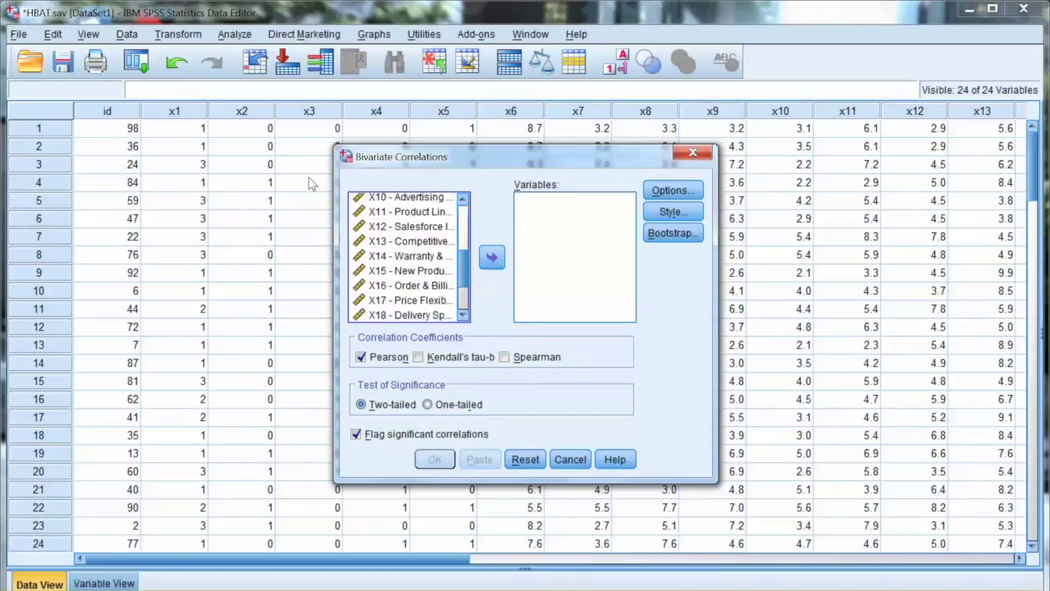
scroll(310, 182, down, 1)
key(shift+Down)
key(shift+Down)
key(shift+Down)
key(shift+Down)
key(shift+Down)
key(shift+Down)
key(shift+Down)
key(shift+Down)
key(shift+Down)
key(shift+Down)
key(shift+Down)
key(shift+Down)
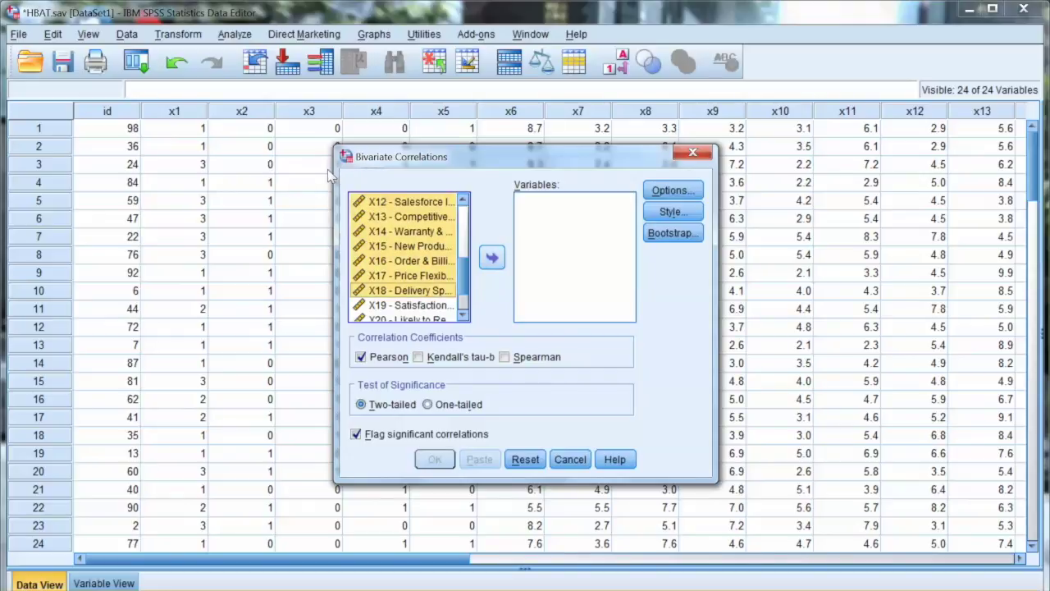
key(Tab)
key(space)
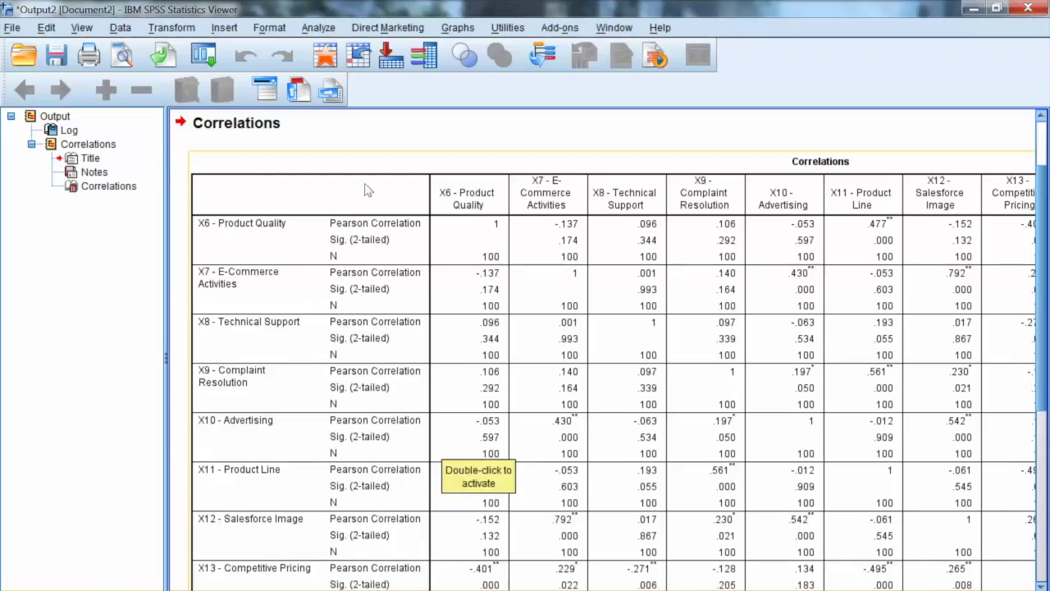
- Scroll across and down the Pearson Correlations table to review every X6–X18 coefficient
scroll(371, 404, right, 2)
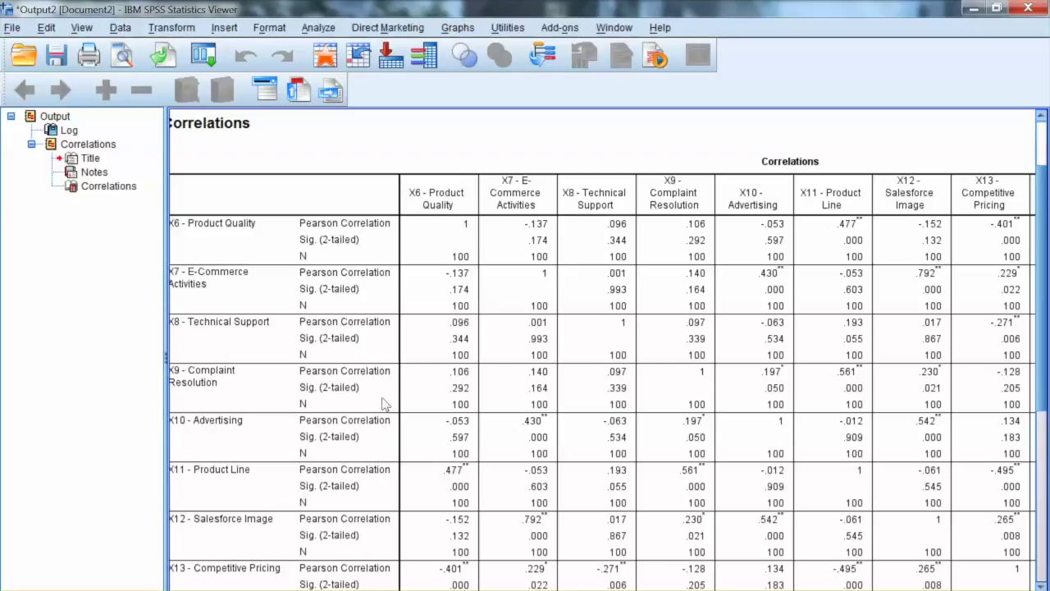
scroll(385, 403, right, 2)
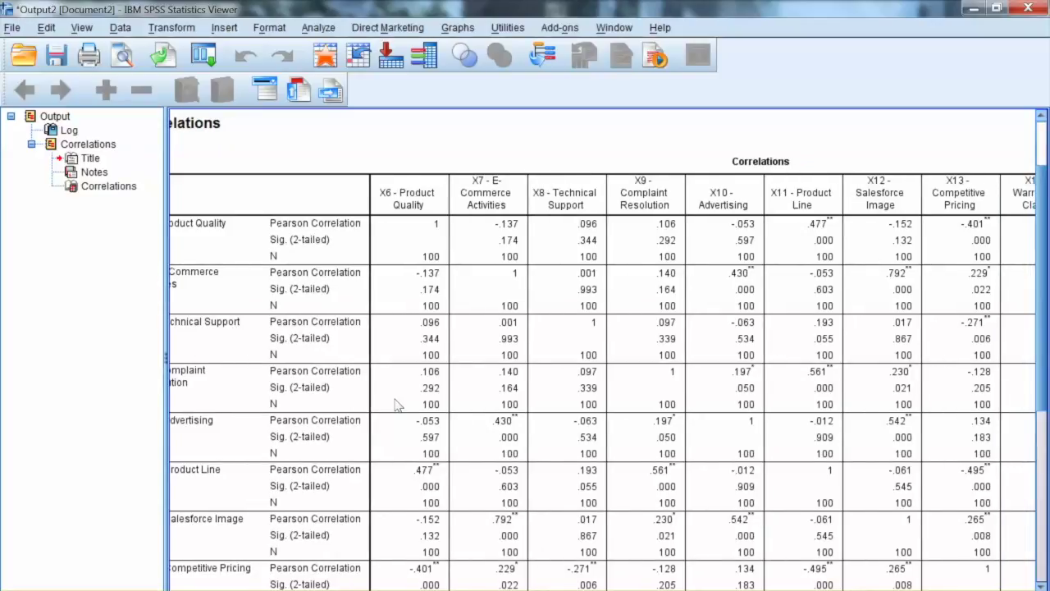
scroll(394, 403, right, 3)
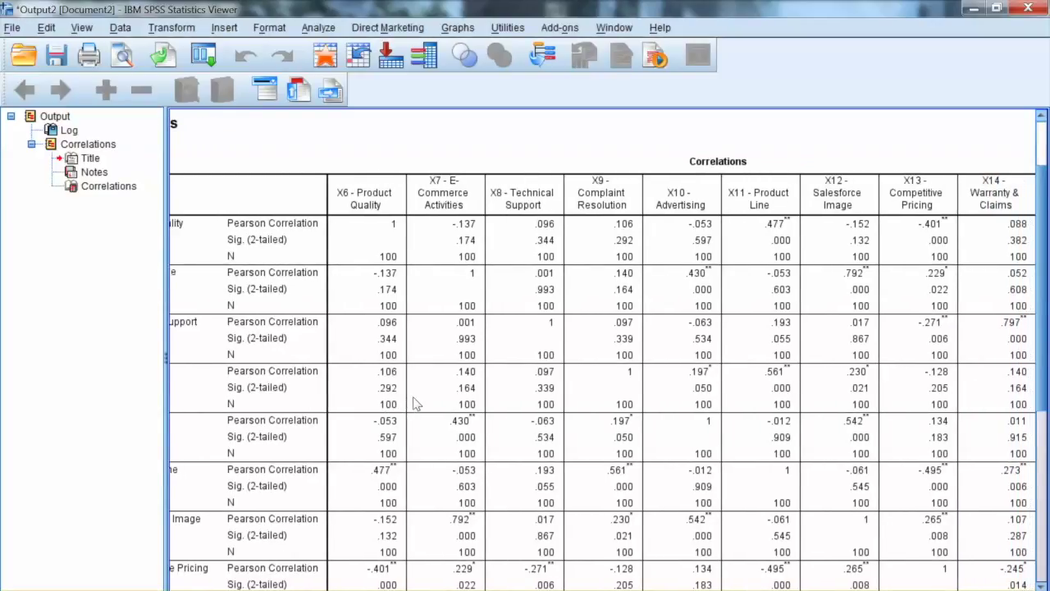
scroll(427, 404, right, 7)
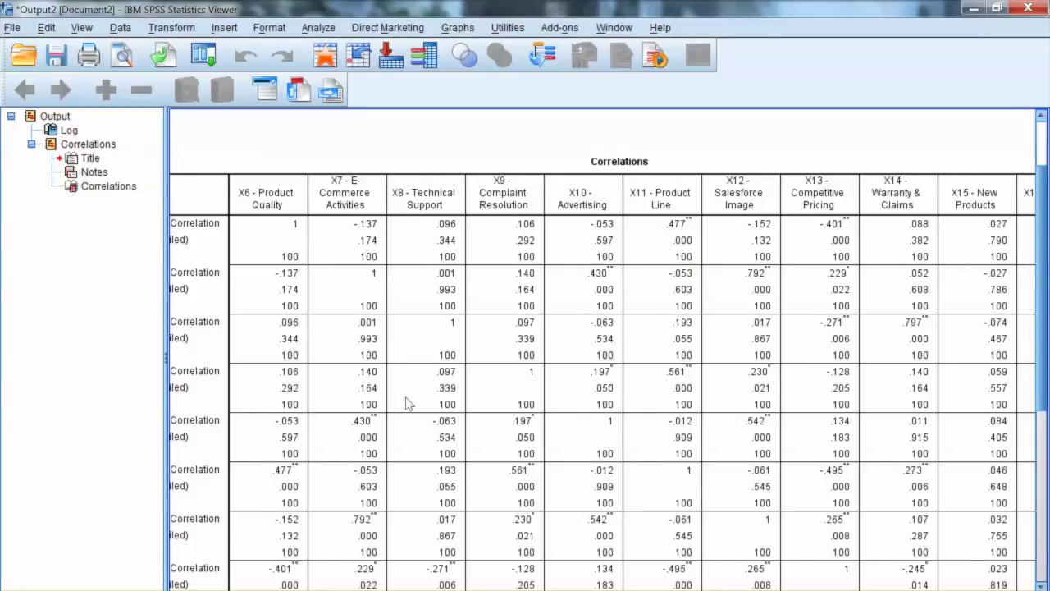
scroll(365, 399, left, 2)
scroll(365, 400, right, 2)
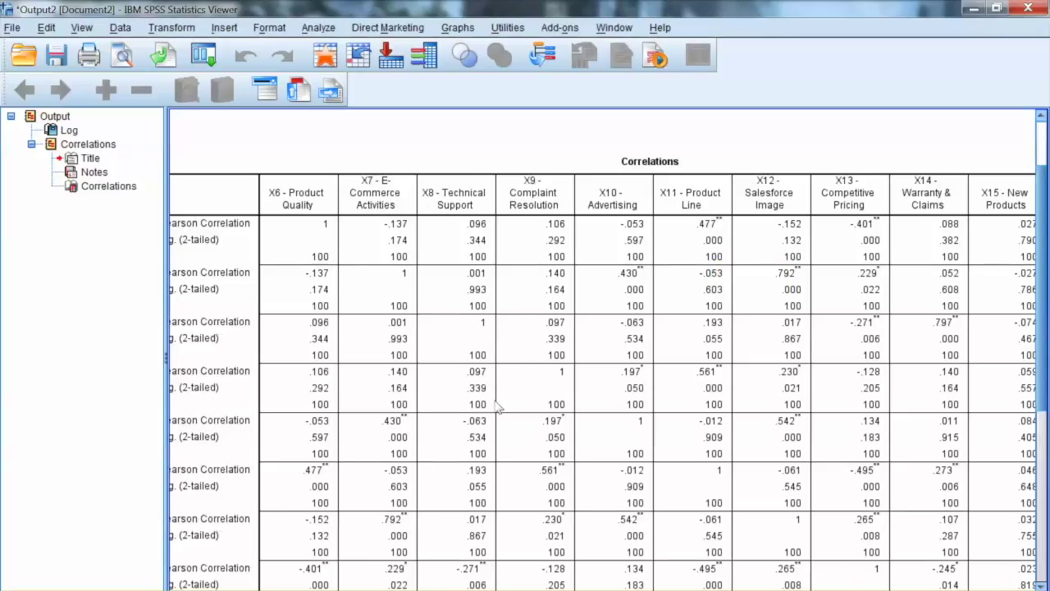
scroll(496, 407, right, 5)
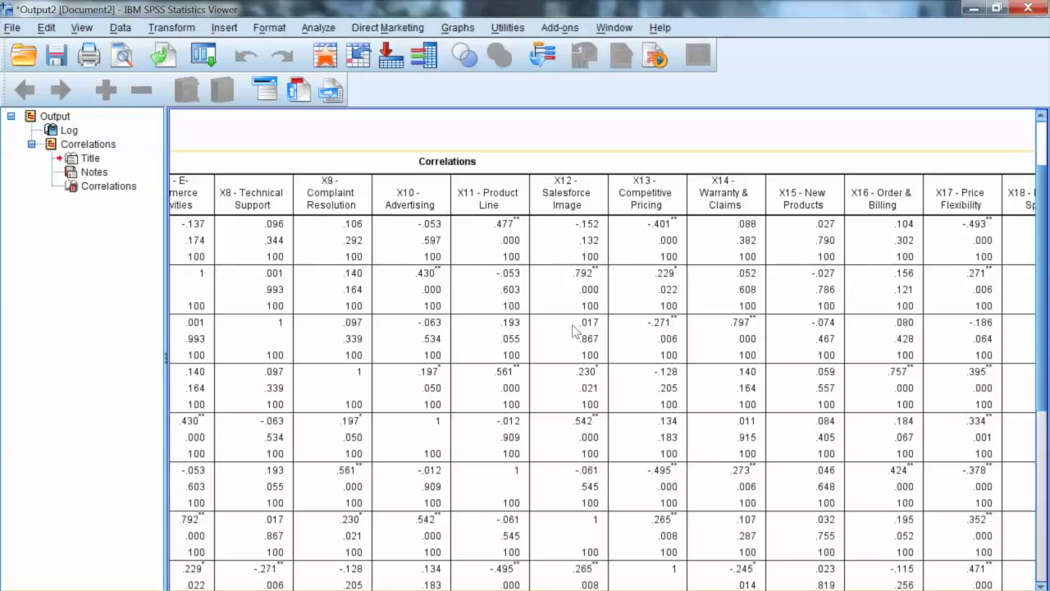
scroll(575, 404, right, 1)
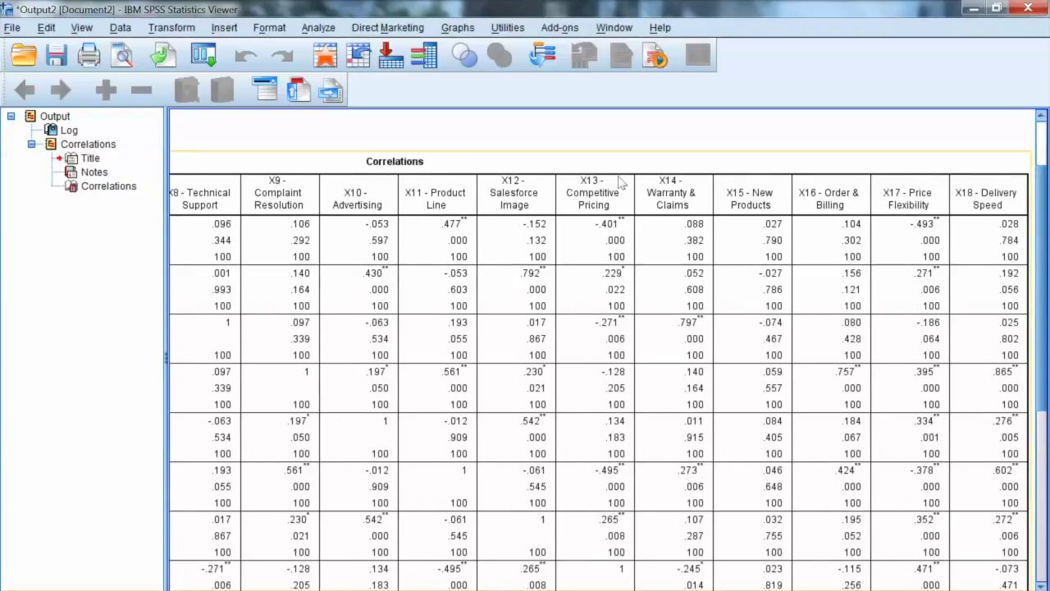
scroll(669, 182, down, 5)
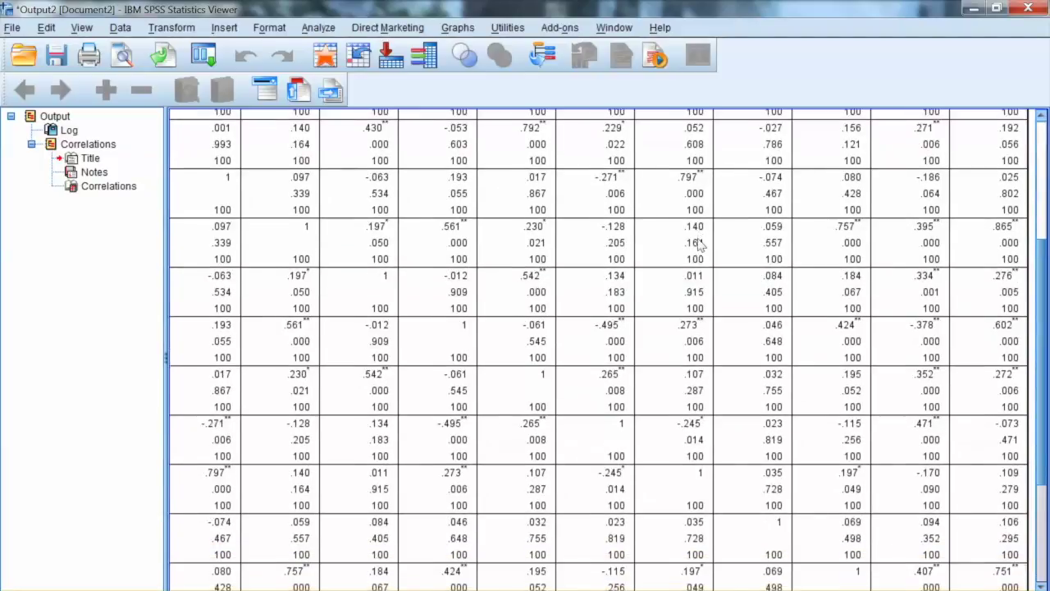
scroll(229, 261, down, 3)
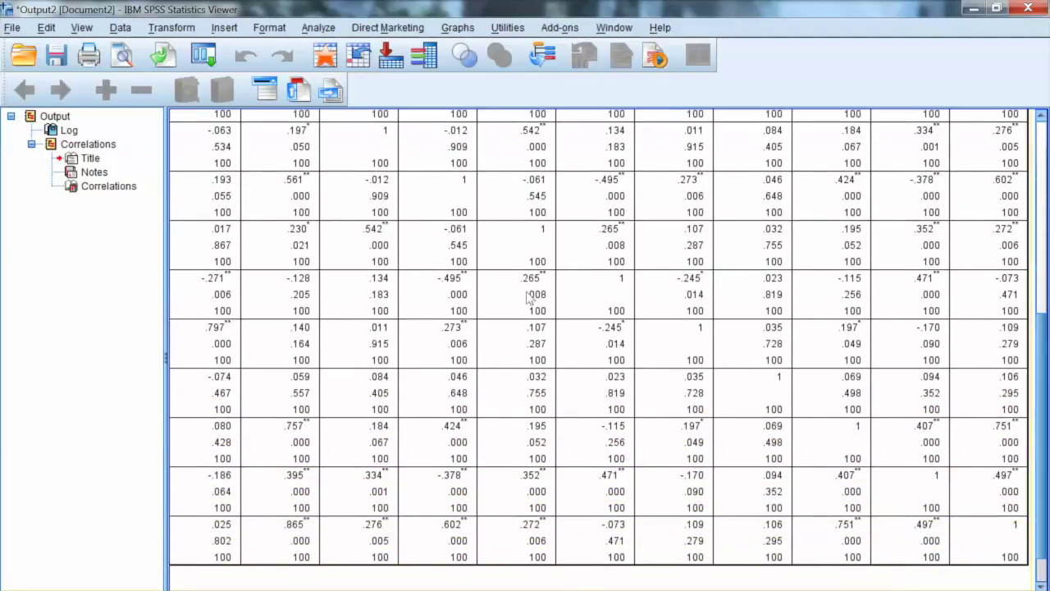
scroll(328, 402, left, 5)
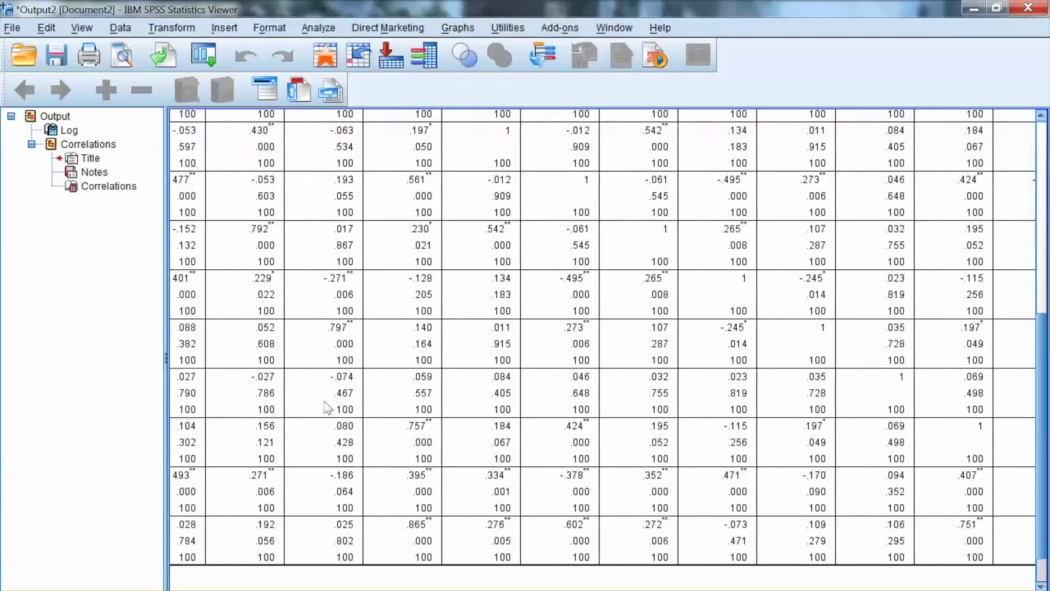
scroll(267, 410, left, 4)
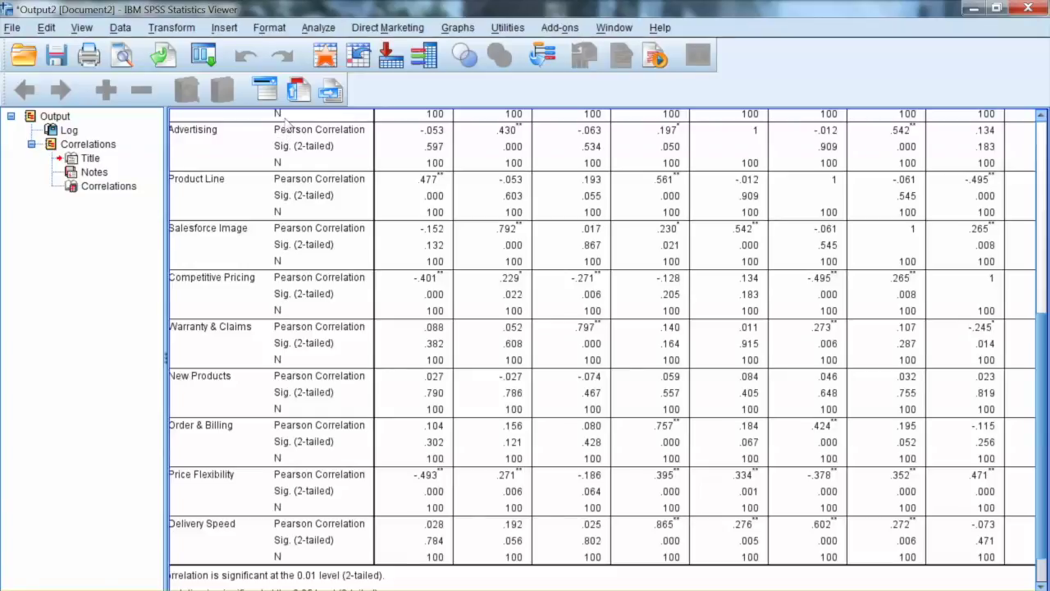
scroll(481, 405, right, 10)
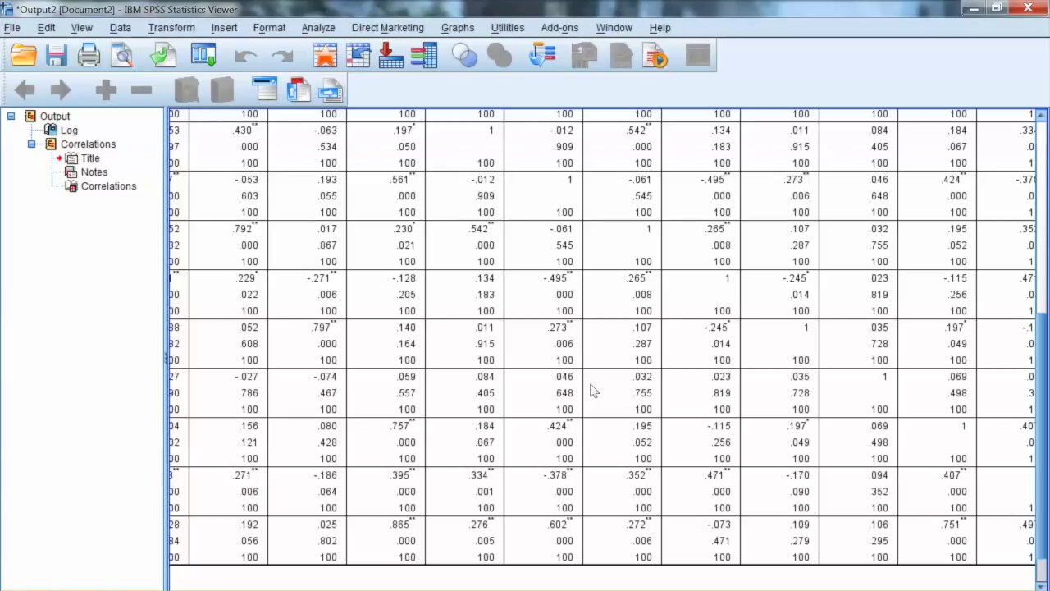
scroll(594, 390, left, 12)
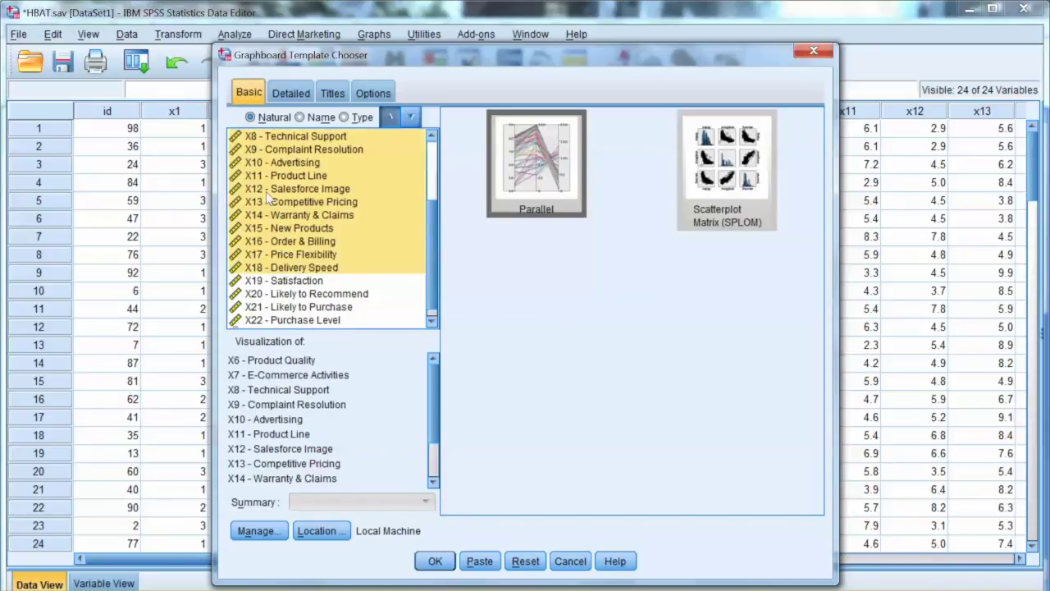
- Scroll through the X6–X18 variable list in the Graphboard Template Chooser
scroll(285, 202, up, 3)
scroll(291, 197, down, 2)
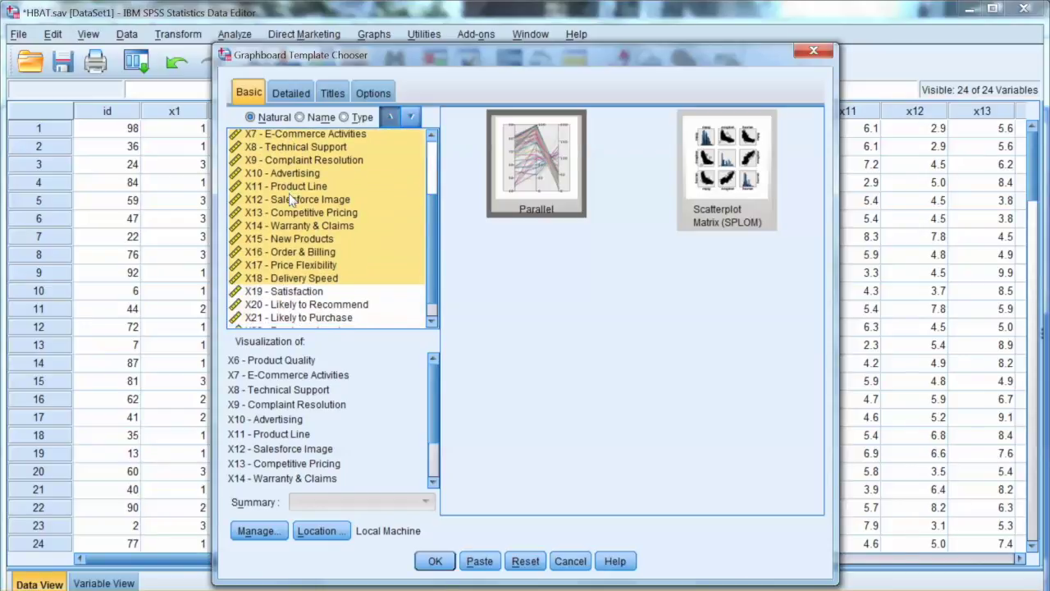
scroll(291, 197, down, 1)
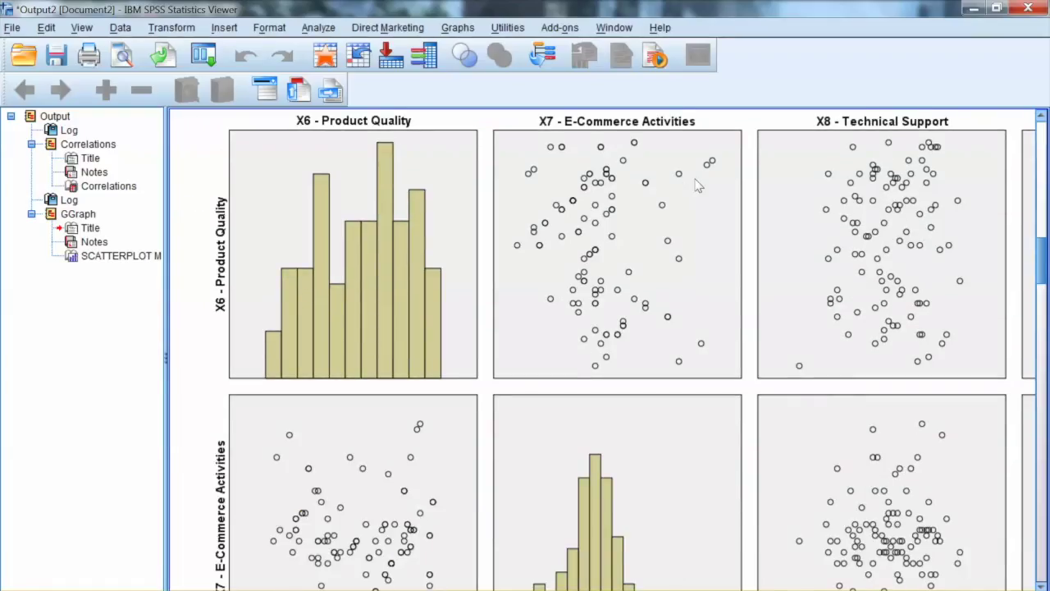
scroll(697, 182, down, 1)
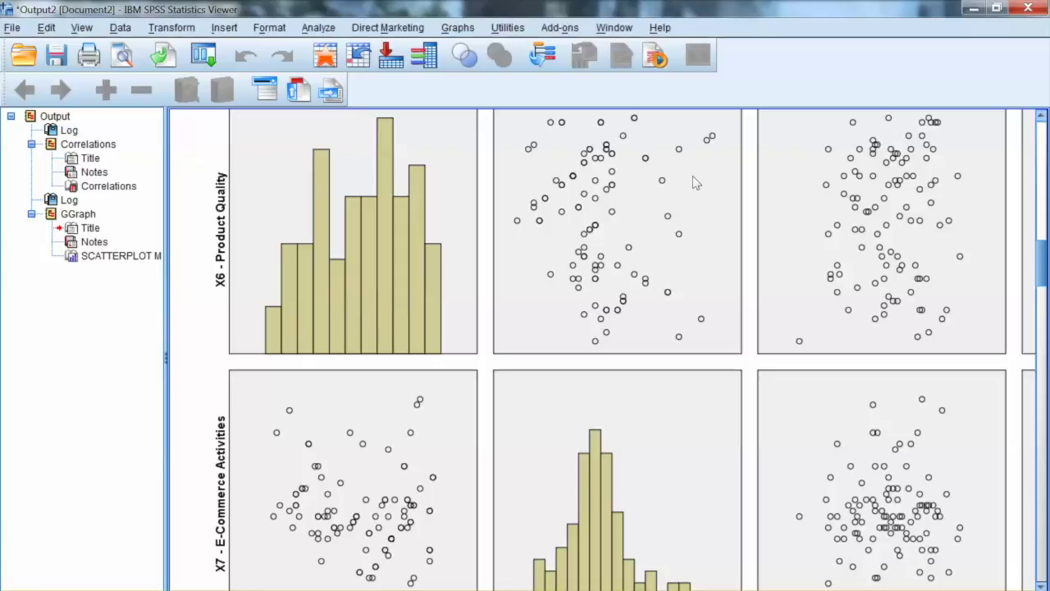
scroll(696, 182, down, 8)
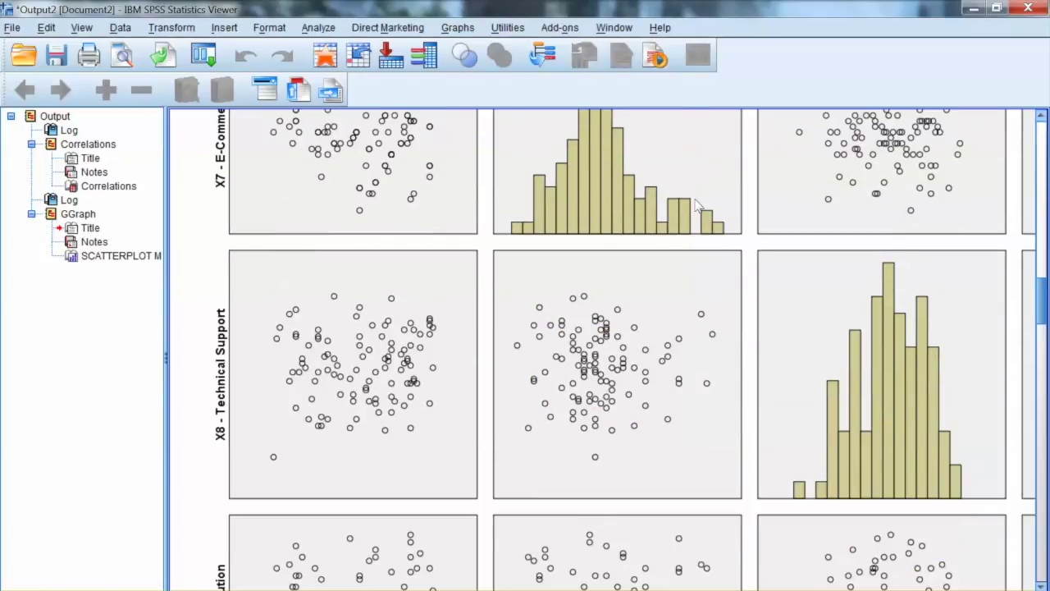
scroll(700, 178, up, 8)
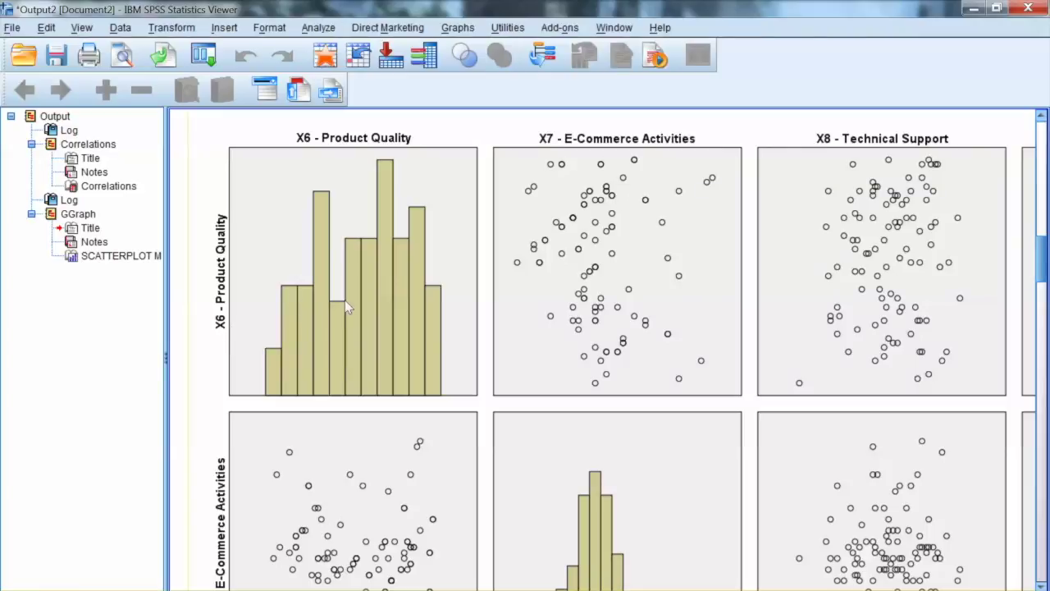
scroll(698, 176, down, 3)
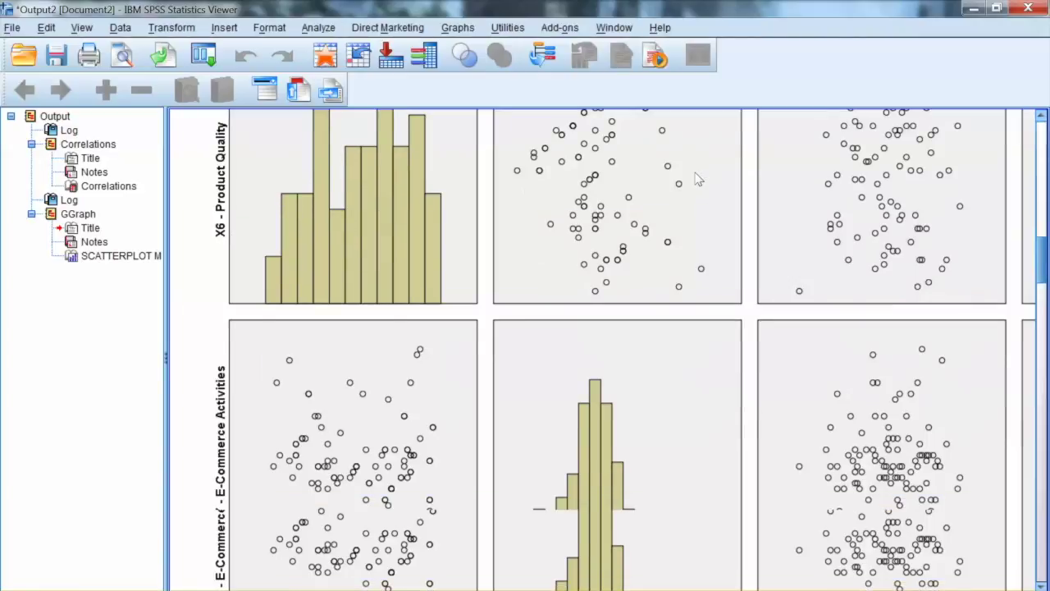
scroll(698, 180, up, 4)
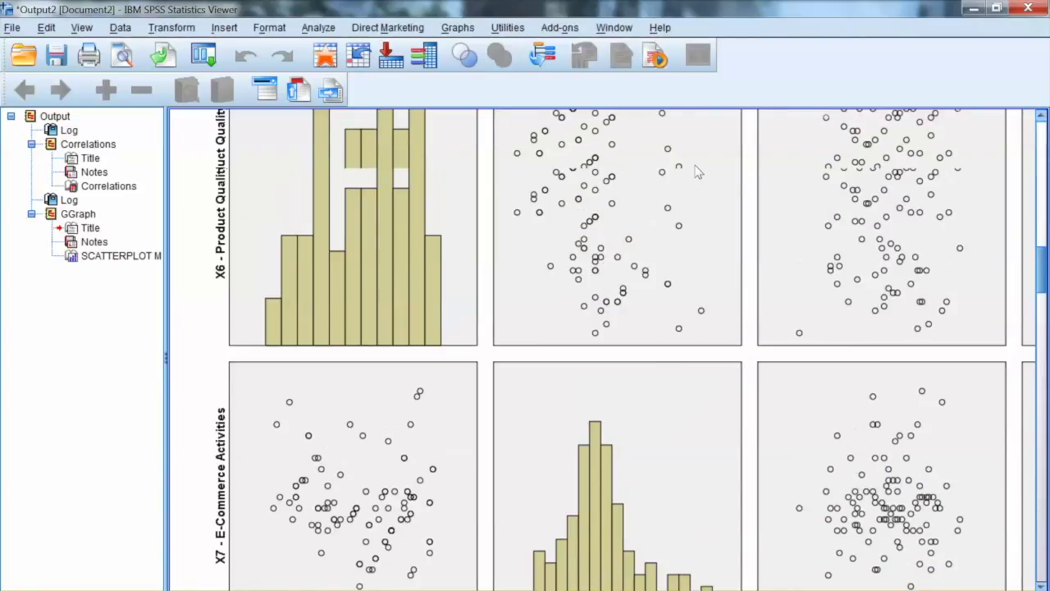
scroll(698, 169, down, 2)
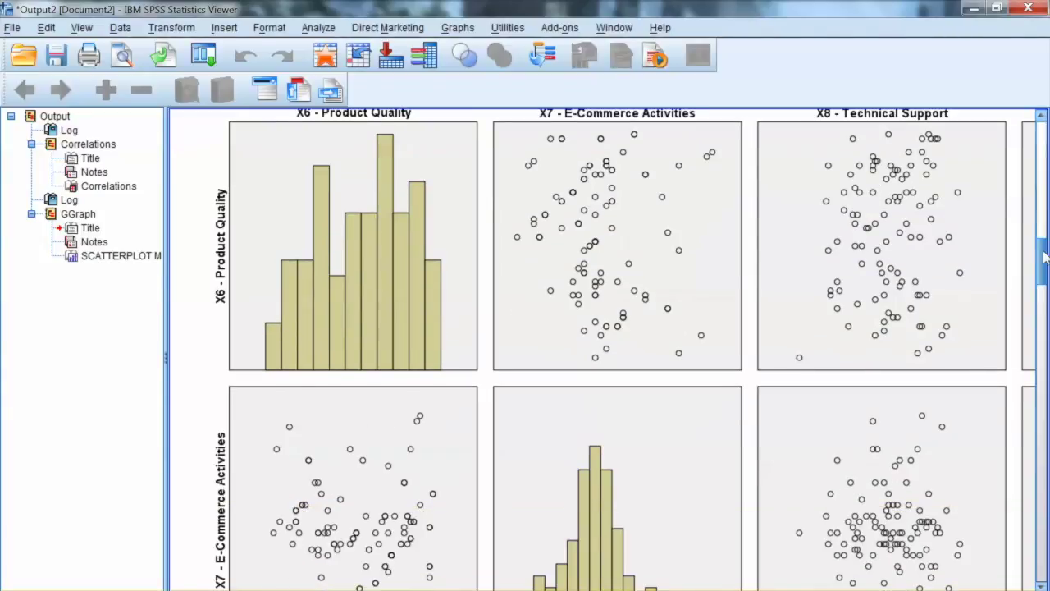
scroll(699, 161, up, 4)
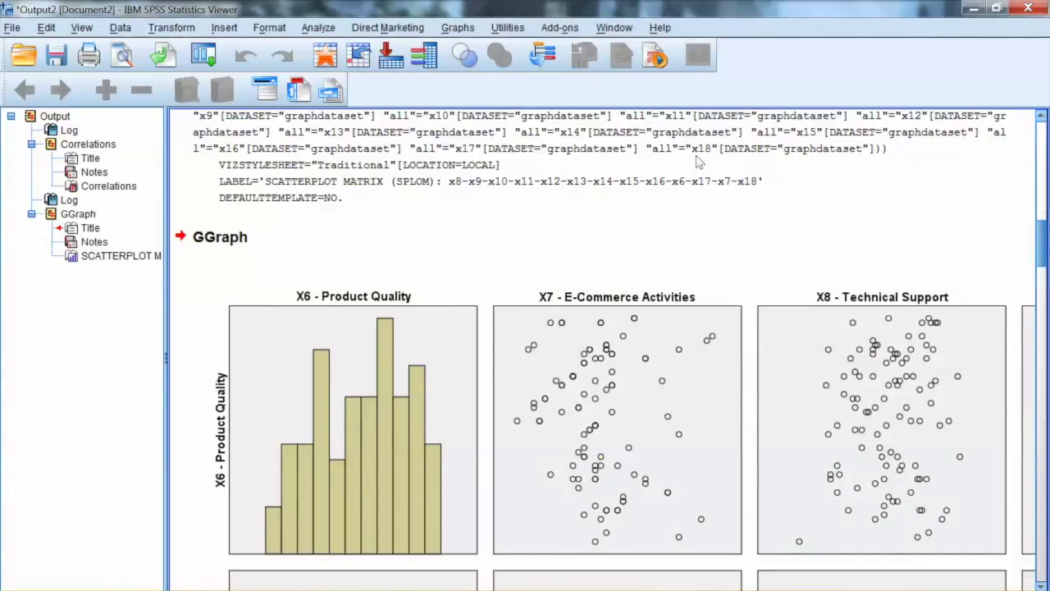
scroll(697, 161, up, 2)
scroll(698, 162, down, 3)
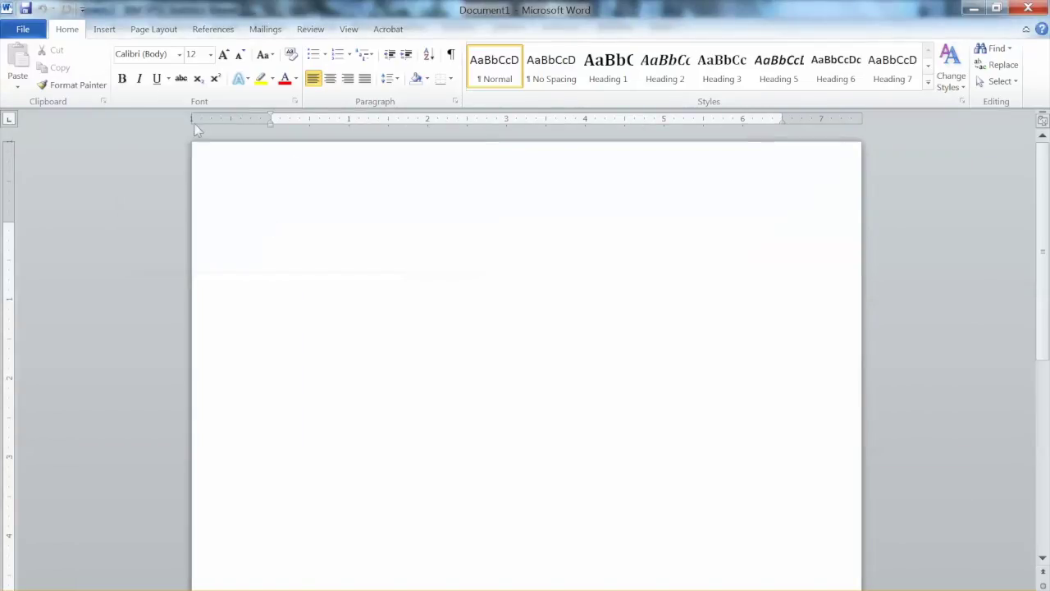
- Set the Word document's page orientation to Landscape
click(159, 35)
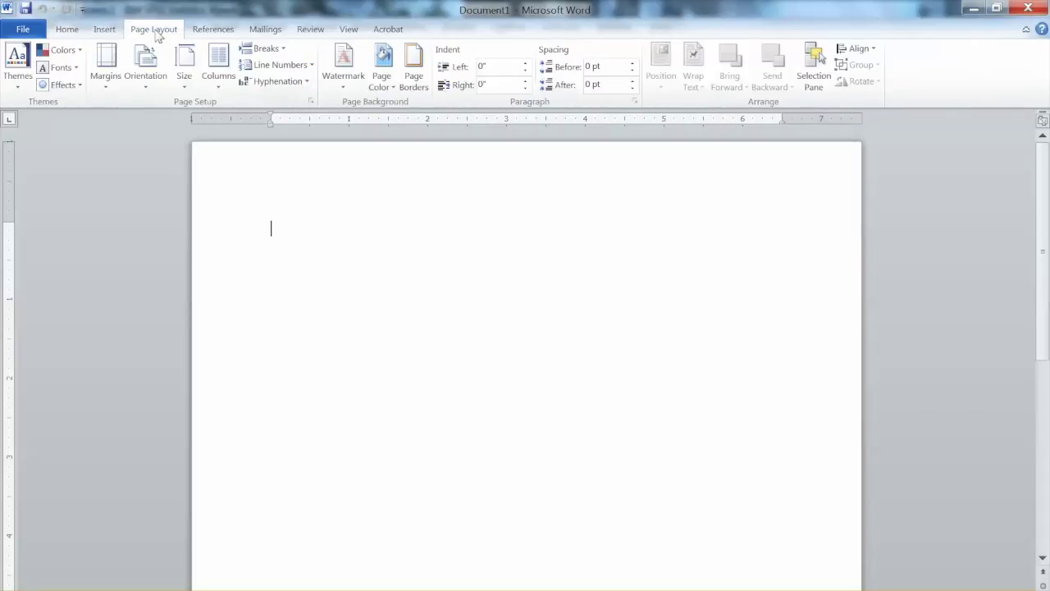
click(150, 90)
click(164, 140)
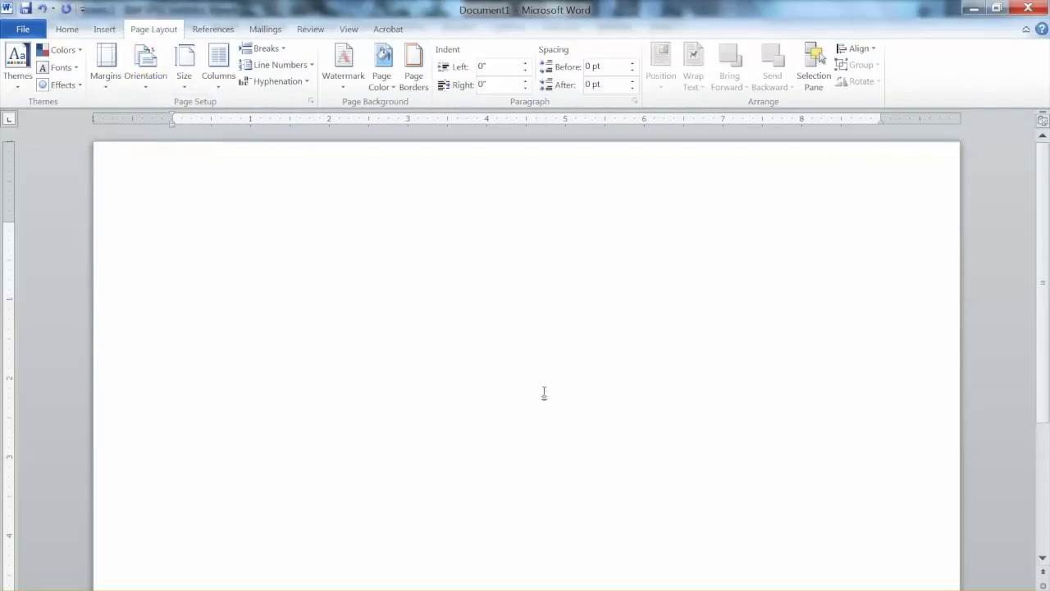
- Copy the scatterplot matrix chart from the SPSS output
click(374, 533)
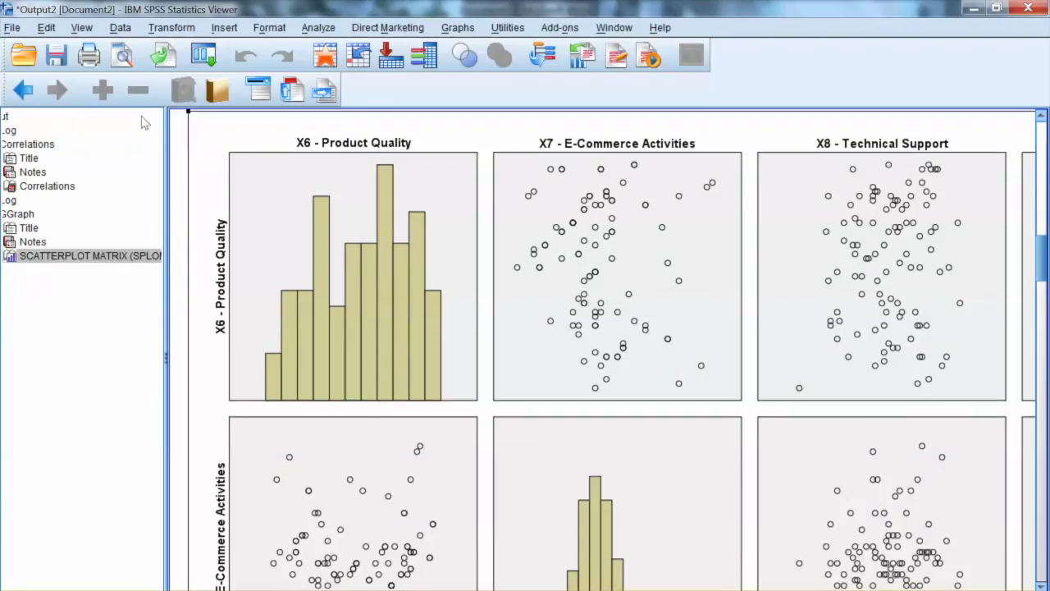
key(shift+F10)
key(Down)
key(Down)
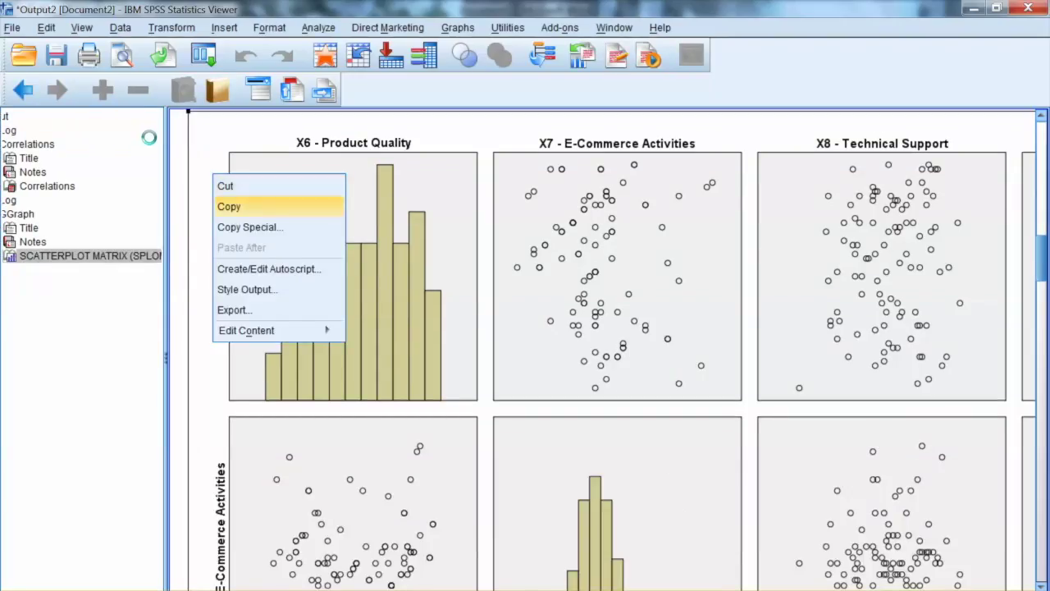
key(Return)
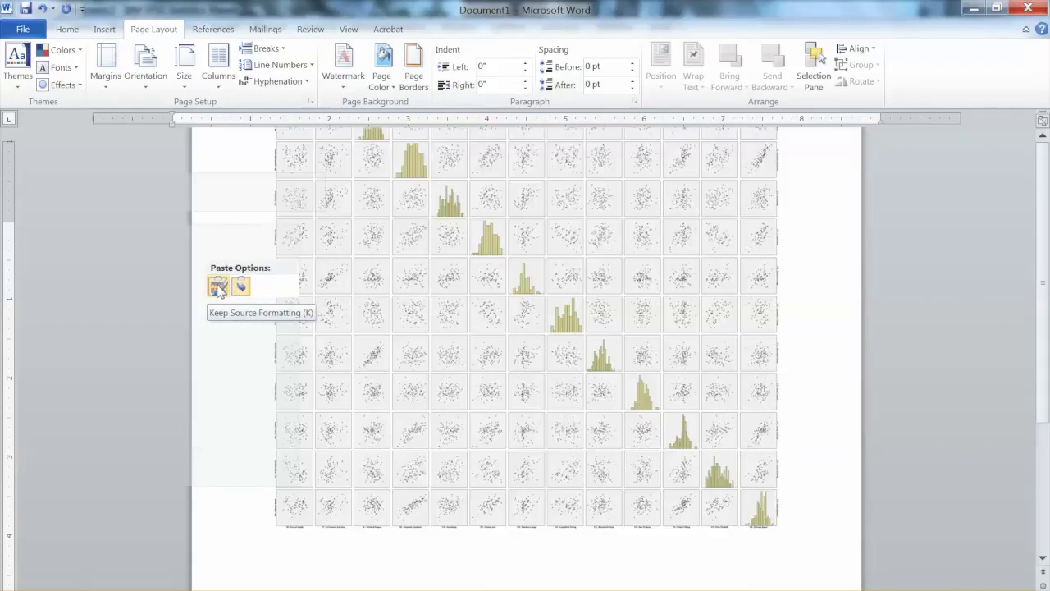
- Paste the scatterplot matrix with Keep Source Formatting and scroll to check it on the page
click(218, 287)
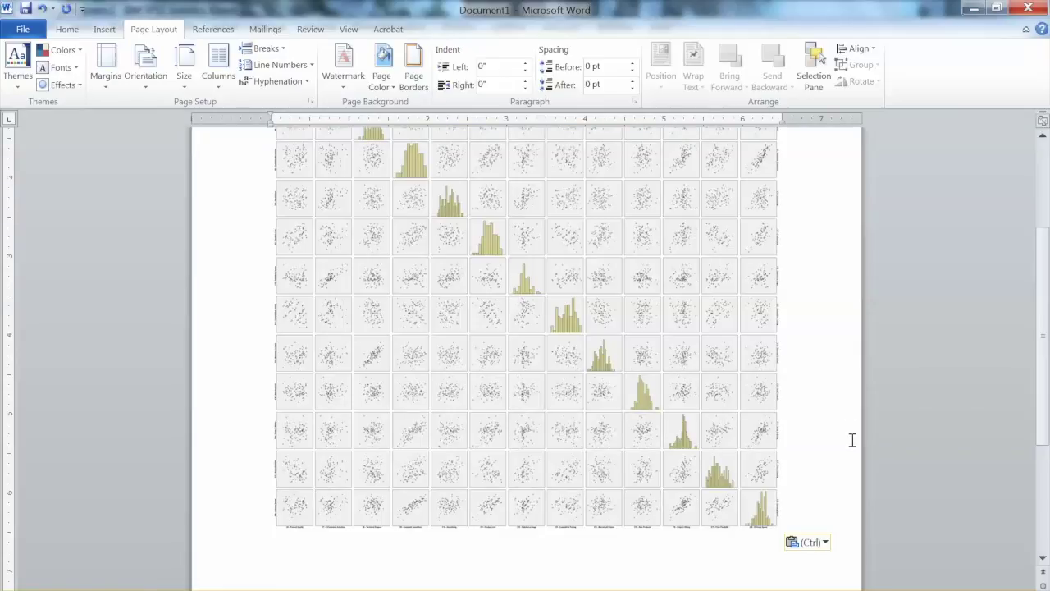
scroll(808, 442, up, 4)
scroll(807, 442, down, 4)
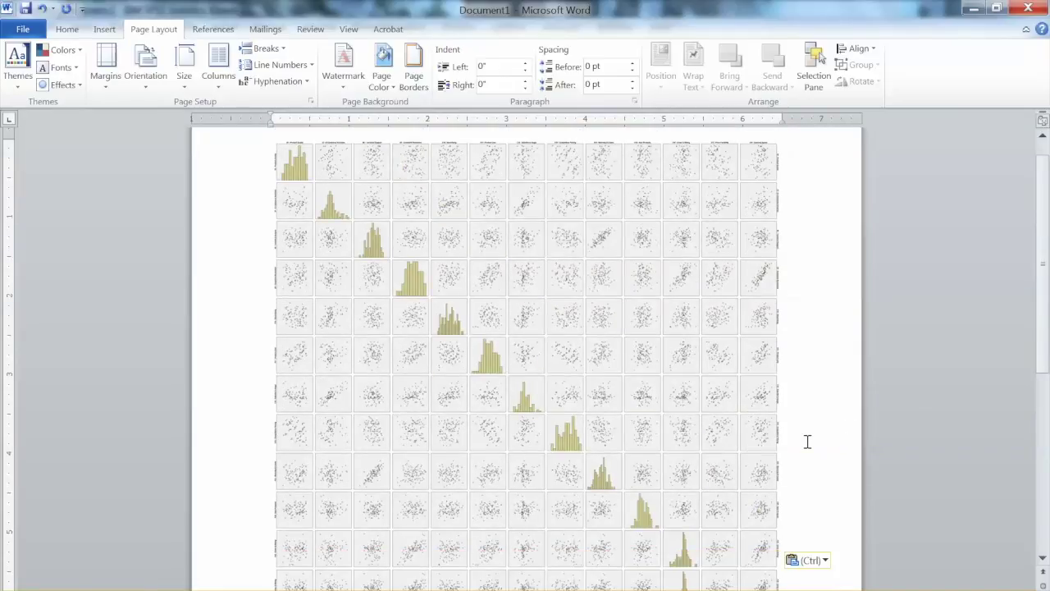
ctrl+scroll(1044, 395, up, 1)
scroll(1045, 395, down, 5)
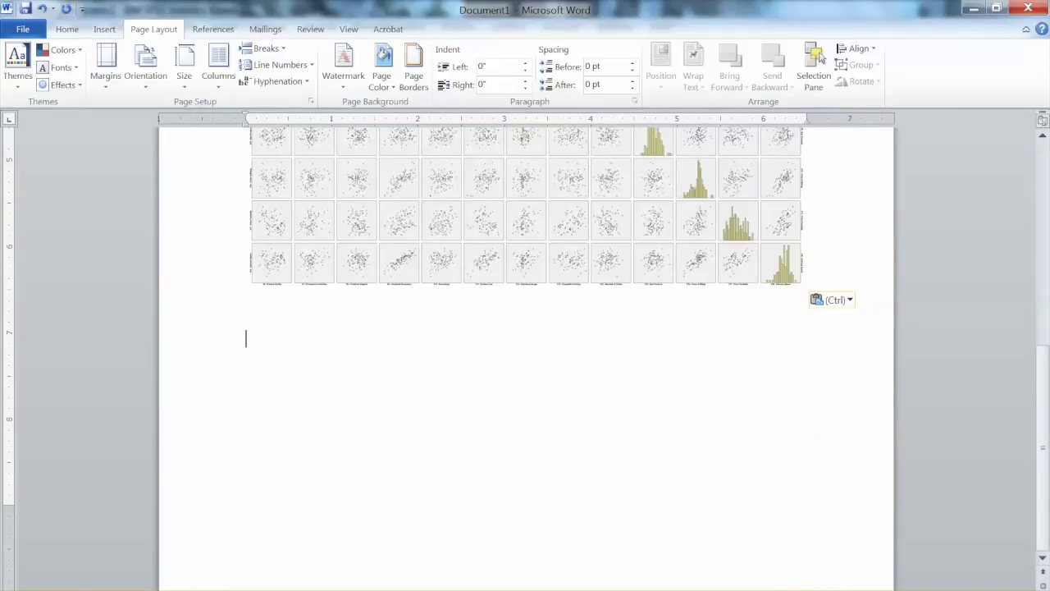
drag(1044, 395, 1039, 168)
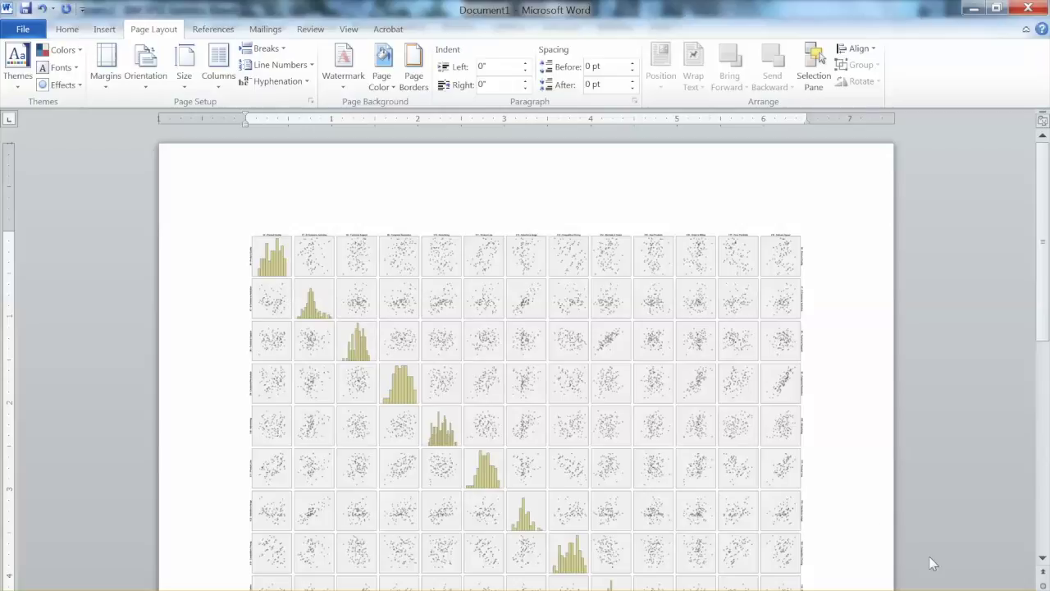
scroll(526, 410, up, 3)
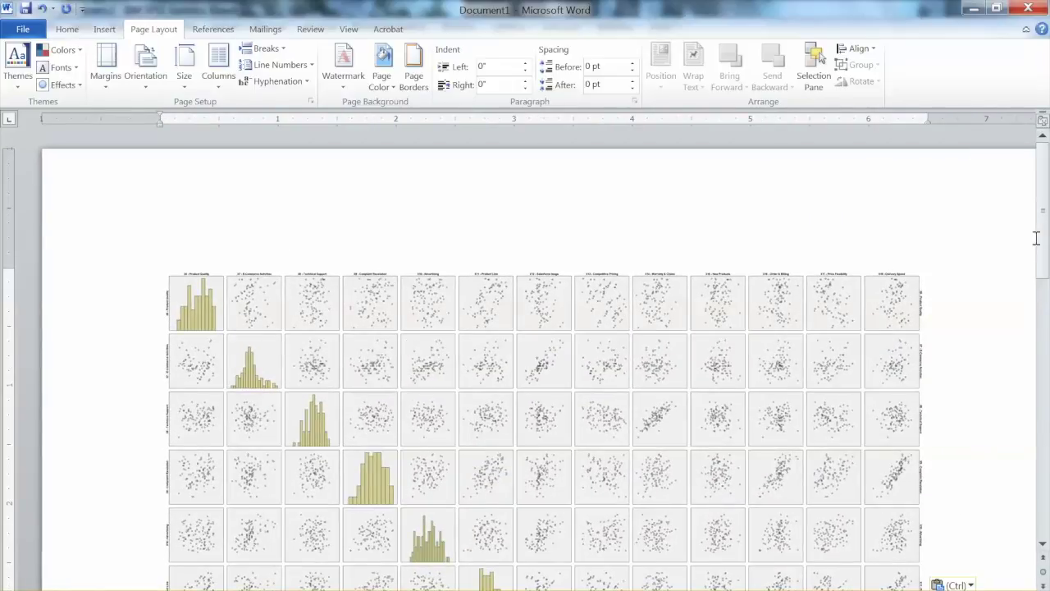
mouse_move(1041, 238)
mouse_down()
mouse_move(1041, 267)
mouse_move(1041, 238)
mouse_move(1043, 251)
mouse_up()
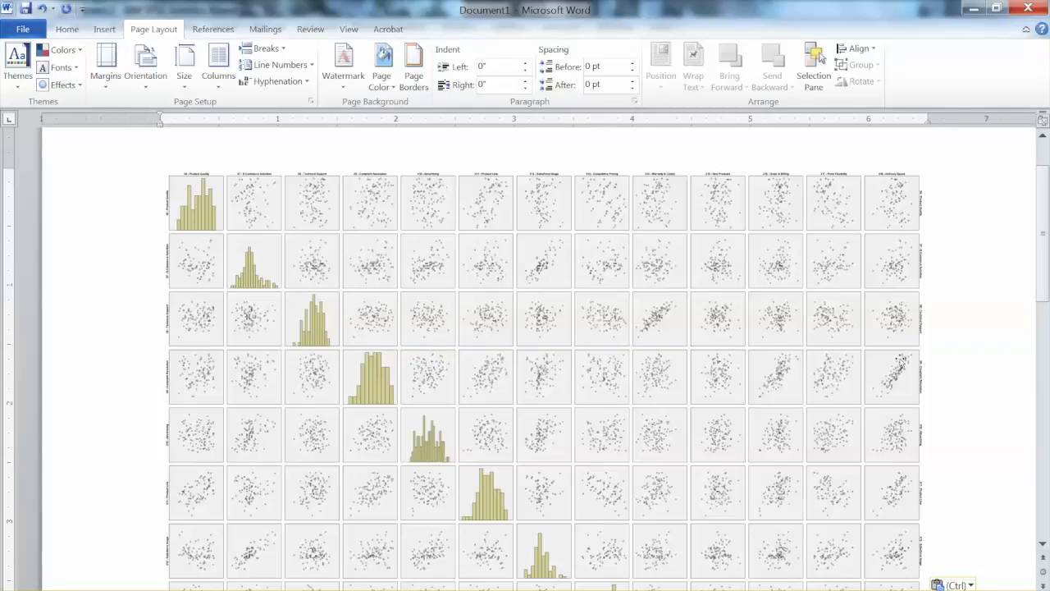
drag(1046, 283, 1042, 385)
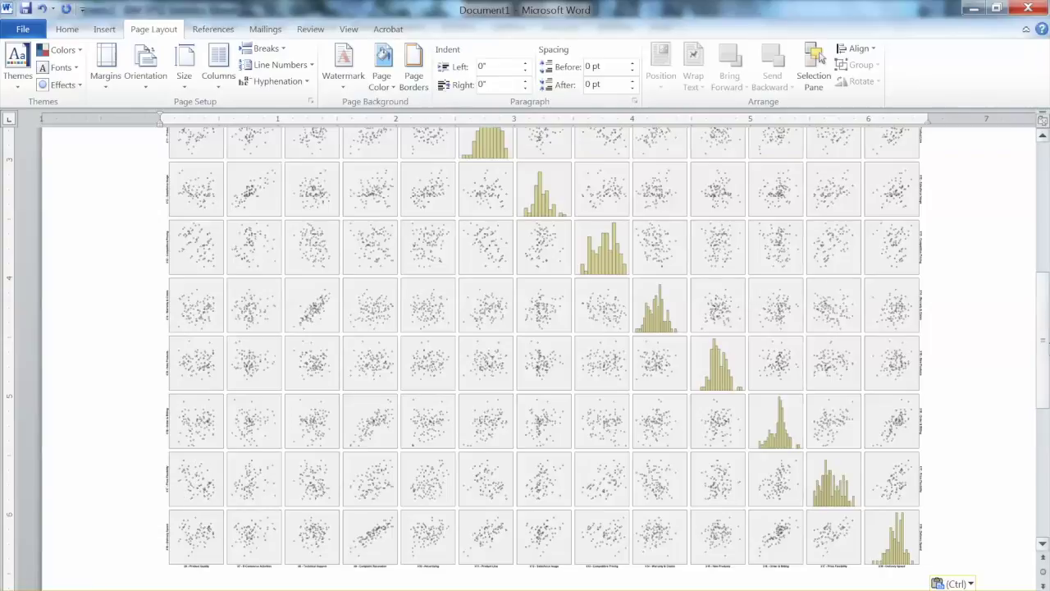
drag(1047, 349, 1044, 265)
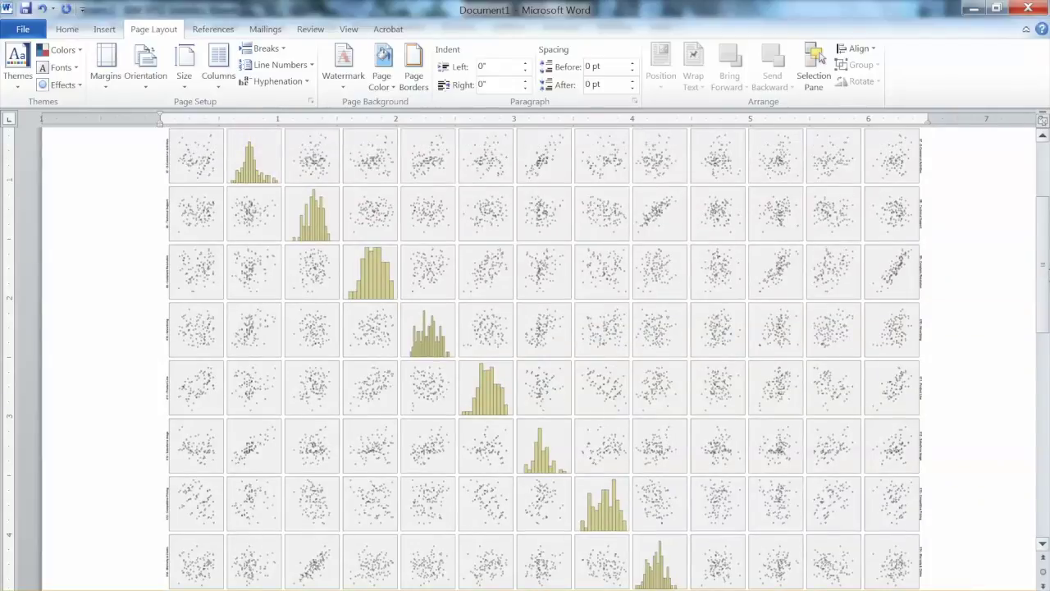